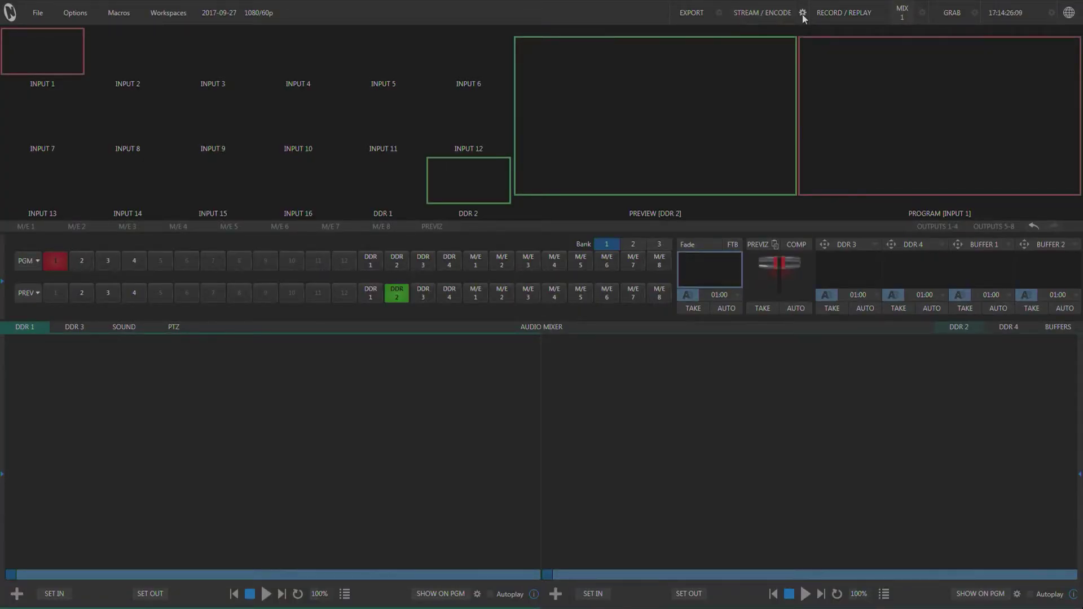
Step: Launch the built-in web browser from the Streaming Configuration settings to load newtek.com
left_click(803, 14)
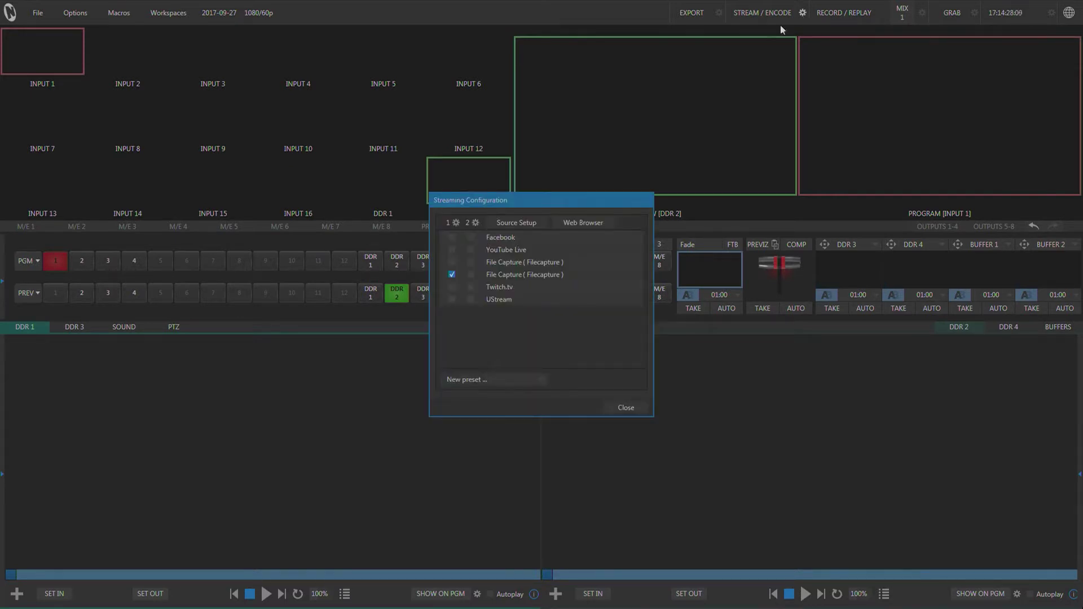
left_click(577, 224)
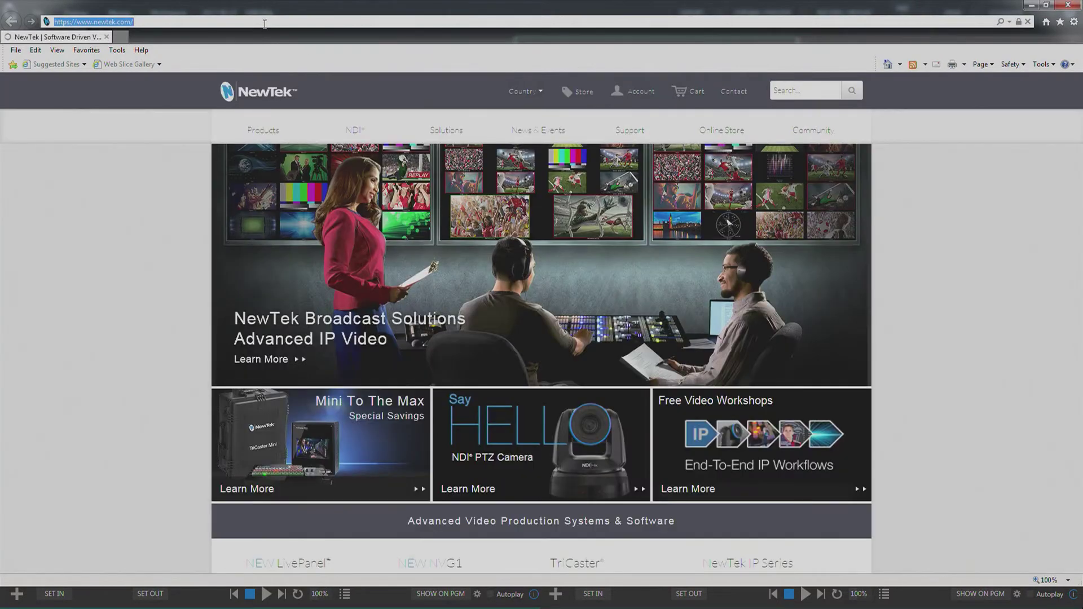
Step: Go to new.tk/ncsinfo and scroll down to the Spark firmware and driver download buttons
left_click(265, 24)
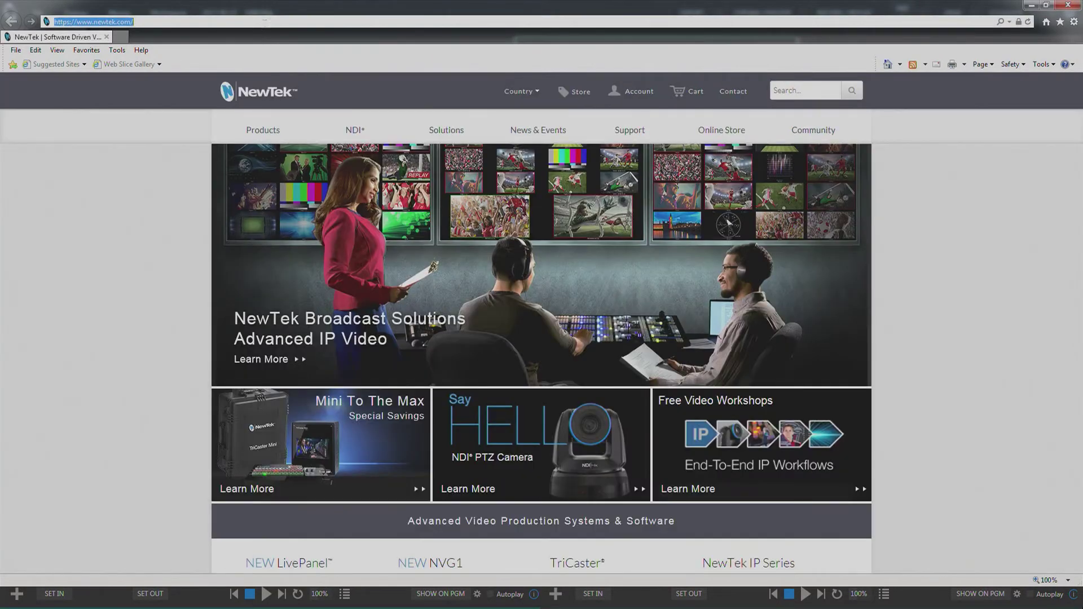
type("new")
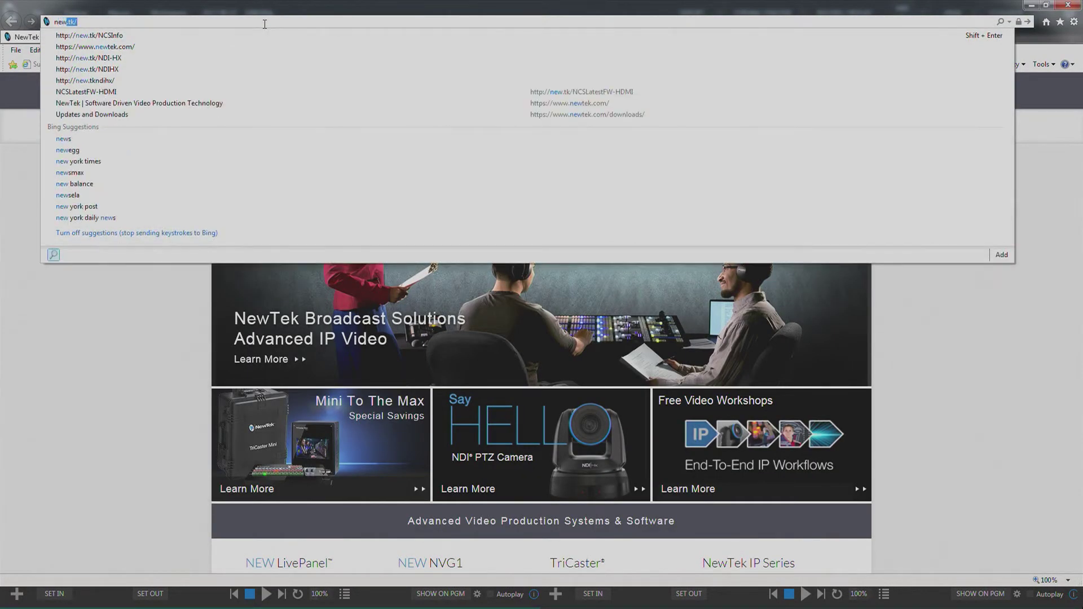
type(".tk/")
key("Down")
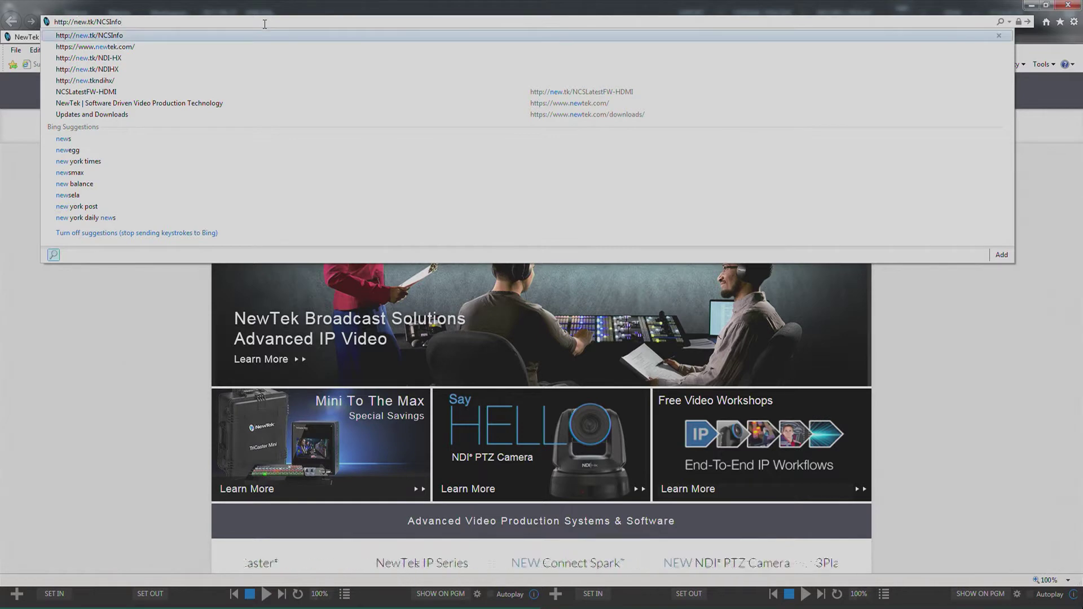
key("BackSpace")
key("BackSpace")
key("BackSpace")
key("BackSpace")
key("BackSpace")
key("BackSpace")
key("BackSpace")
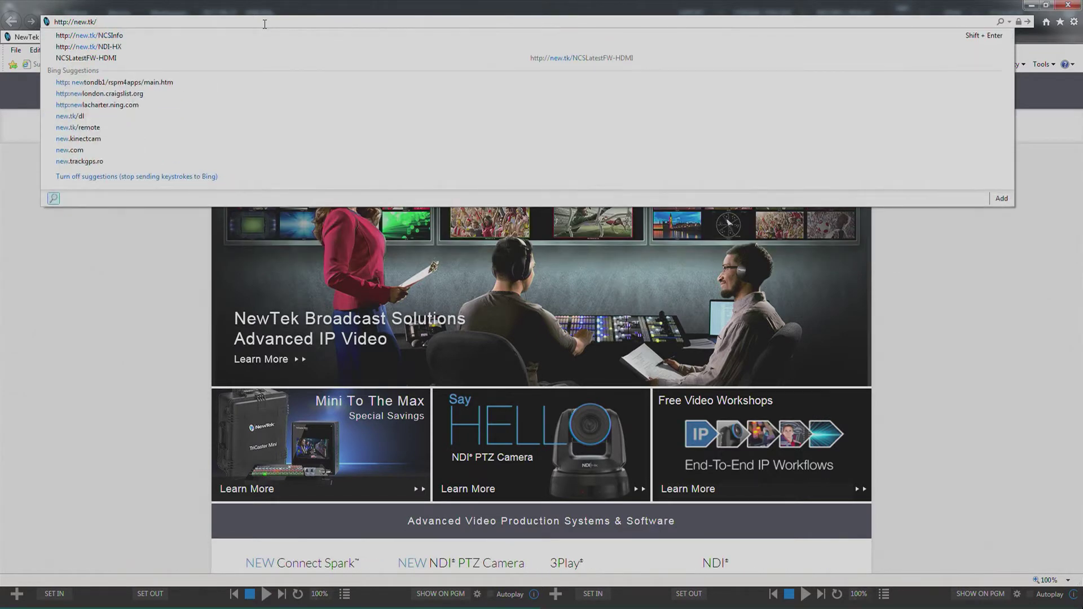
type("ncsinfo")
key("Return")
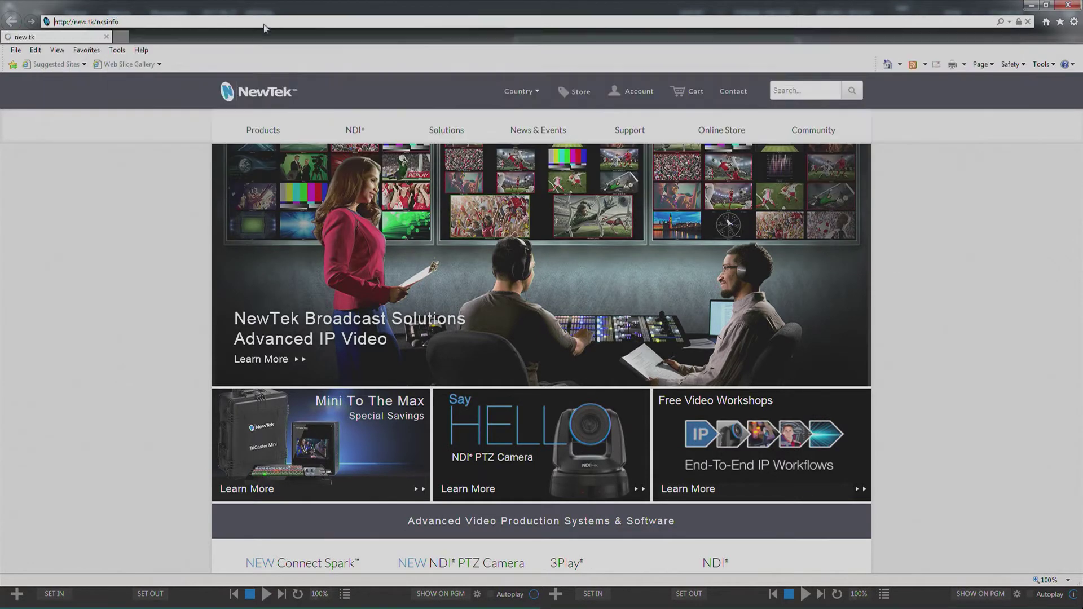
scroll(739, 219, "down", 2)
scroll(831, 272, "down", 2)
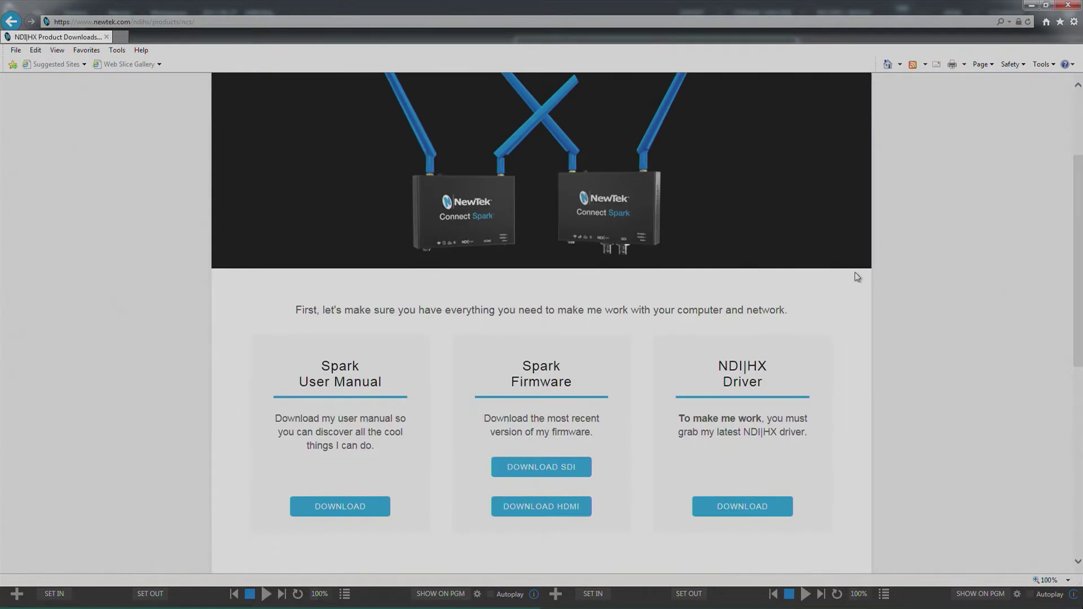
scroll(902, 278, "down", 4)
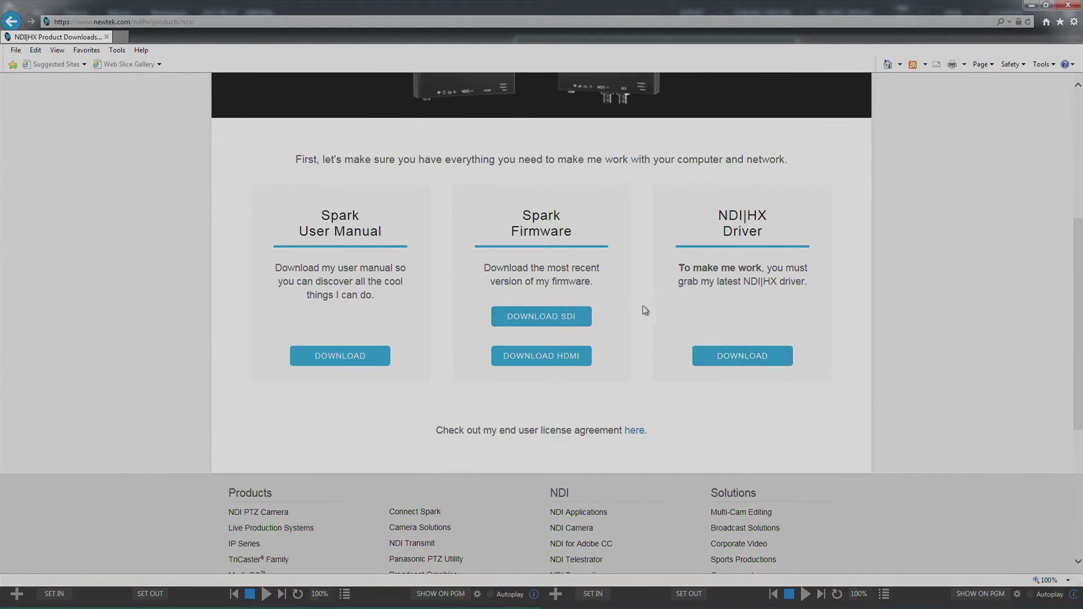
Step: Save the HDMI firmware as SparkHDMIFirmware.zip in Downloads, replacing the existing file
left_click(536, 361)
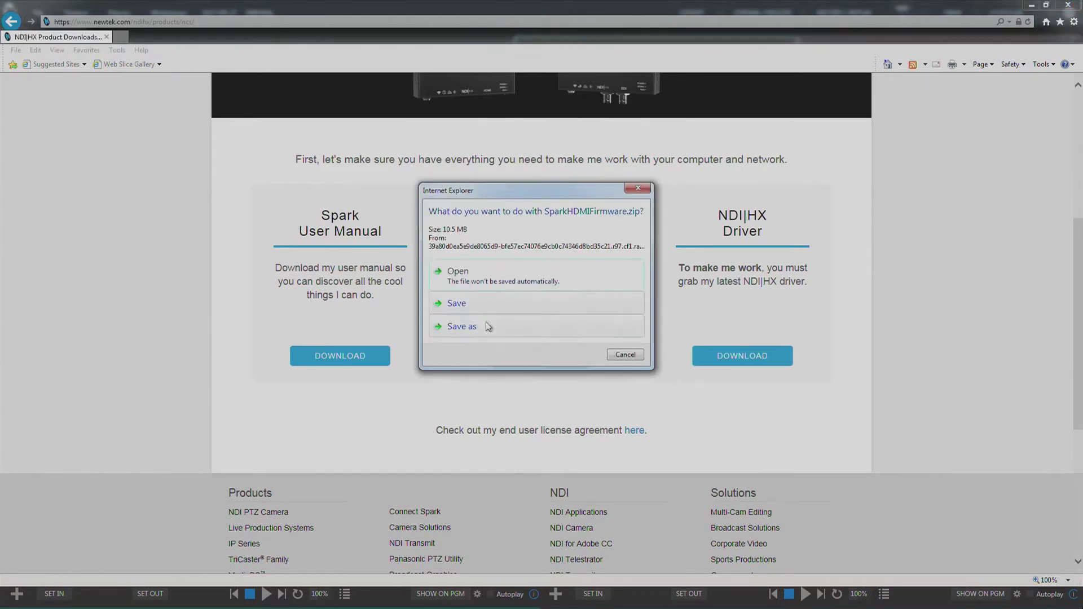
left_click(464, 327)
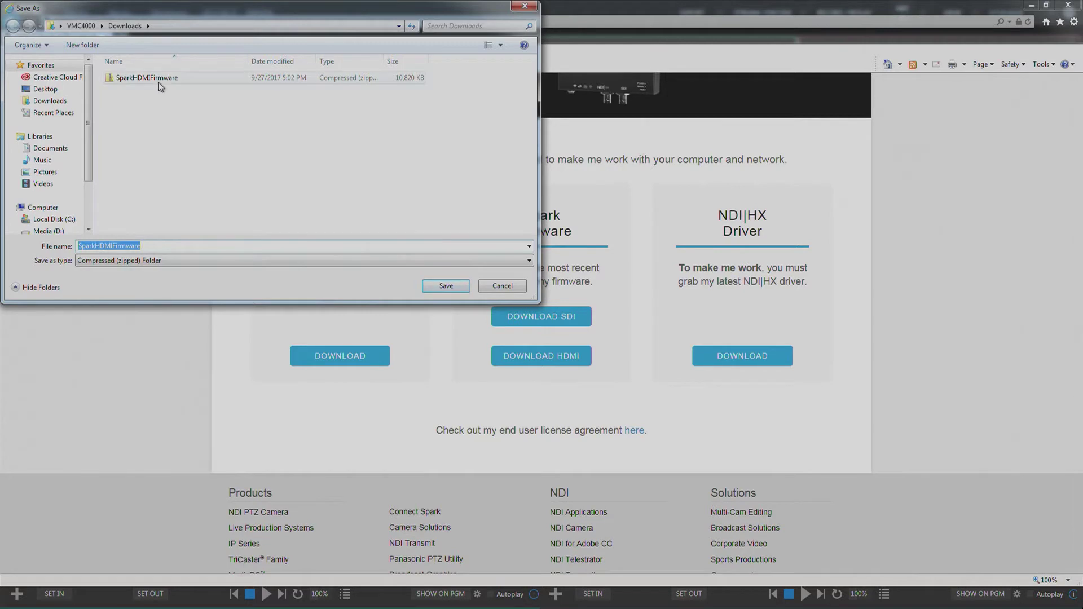
left_click(442, 286)
left_click(567, 299)
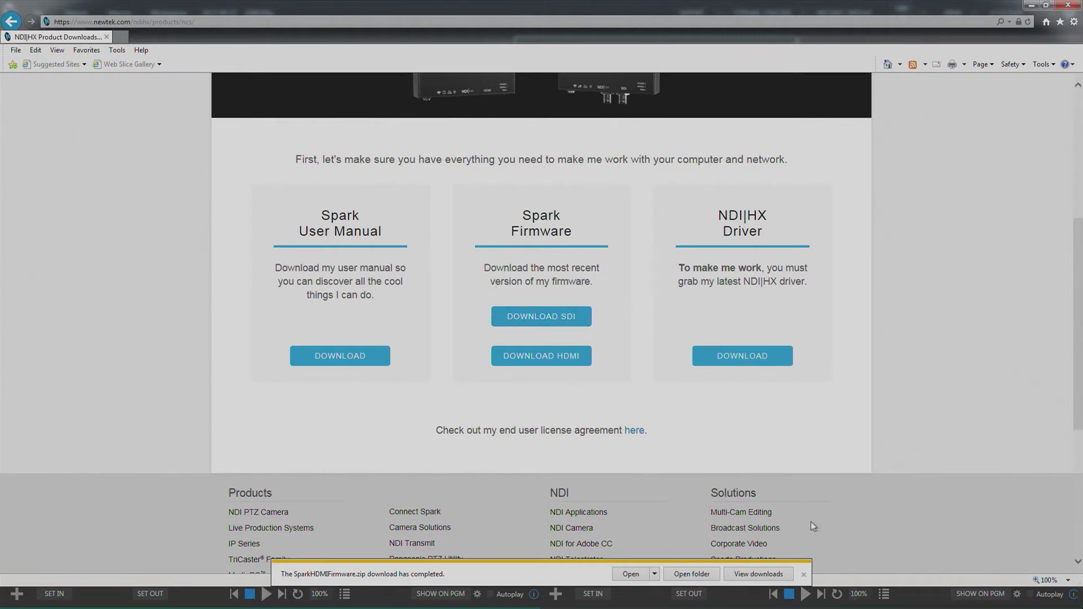
left_click(803, 575)
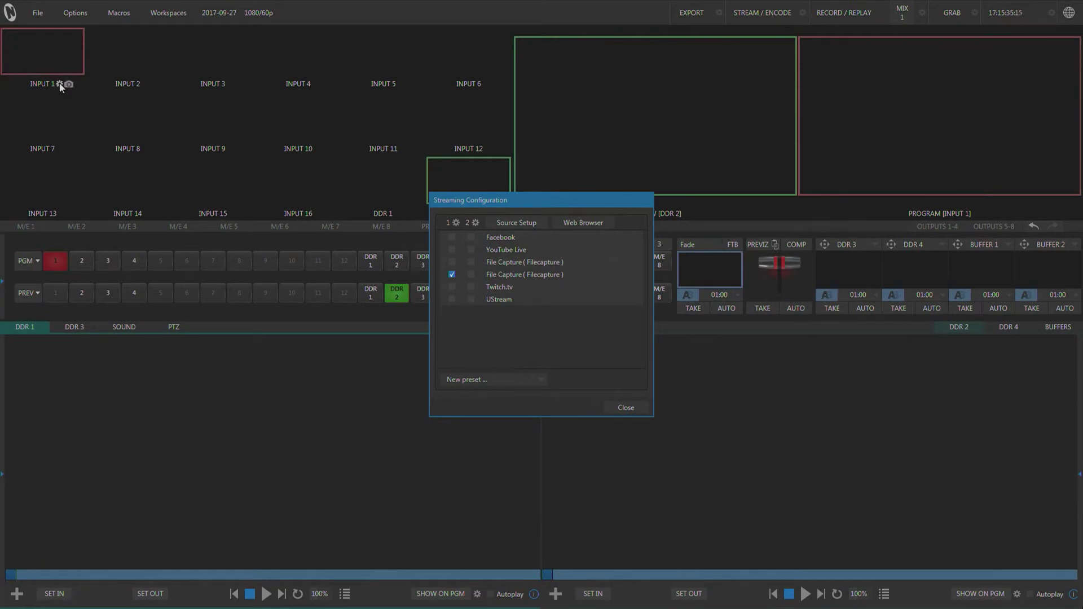
Step: Set INPUT 1's source to NEWTEK-CONNECT (Chan 1) and open the Spark's configuration page
left_click(59, 84)
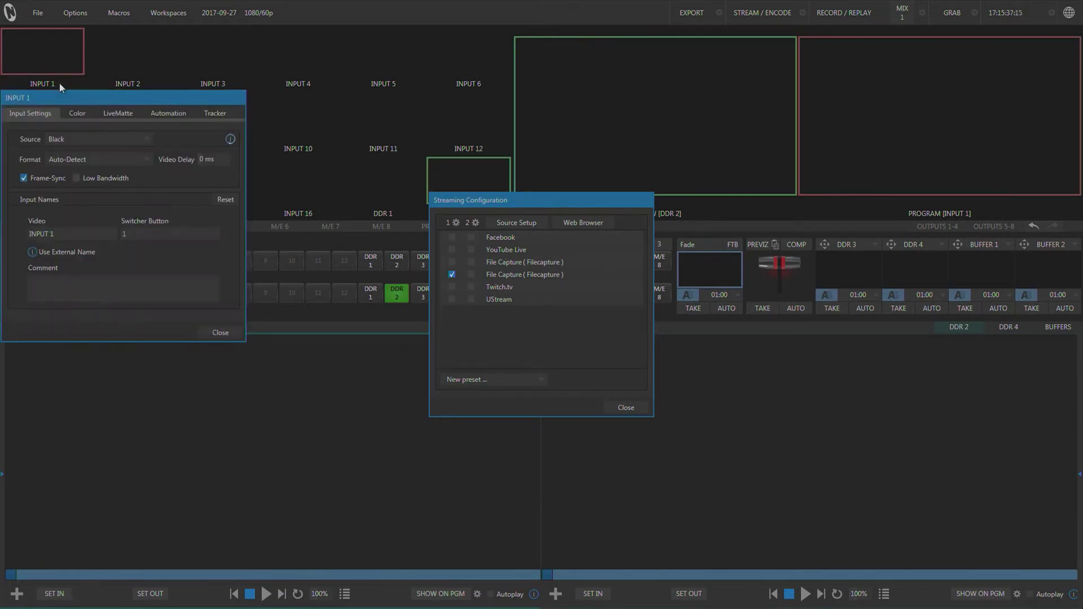
left_click(147, 140)
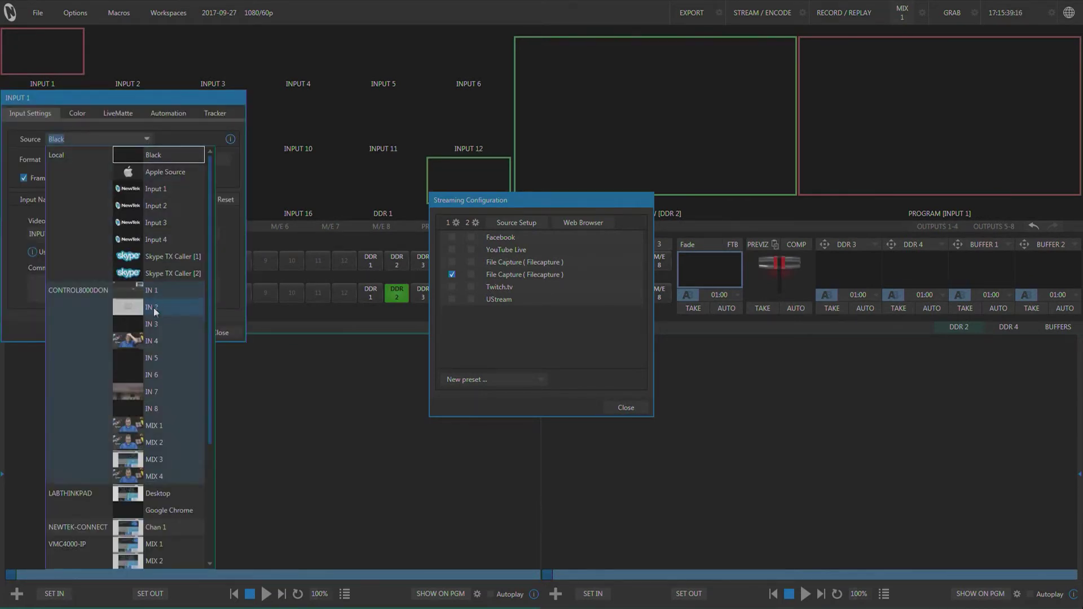
scroll(252, 199, "down", 2)
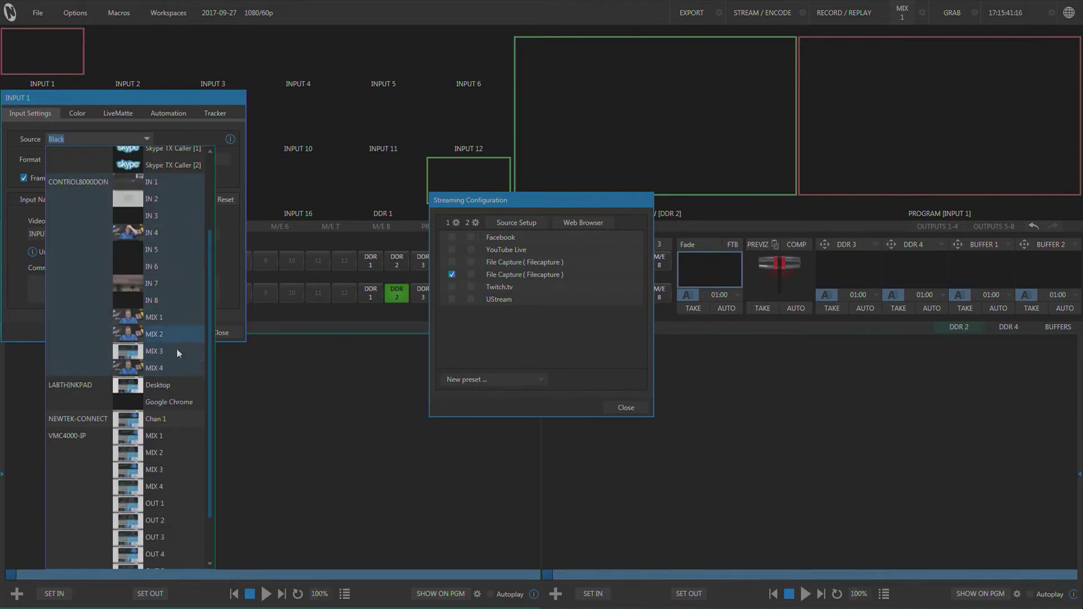
left_click(138, 421)
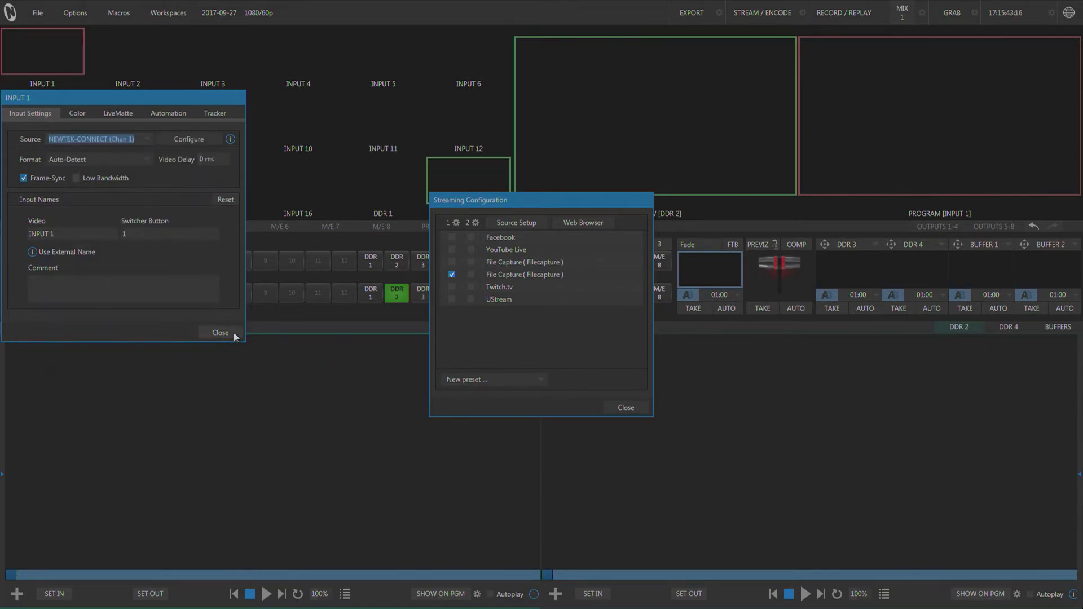
left_click(191, 139)
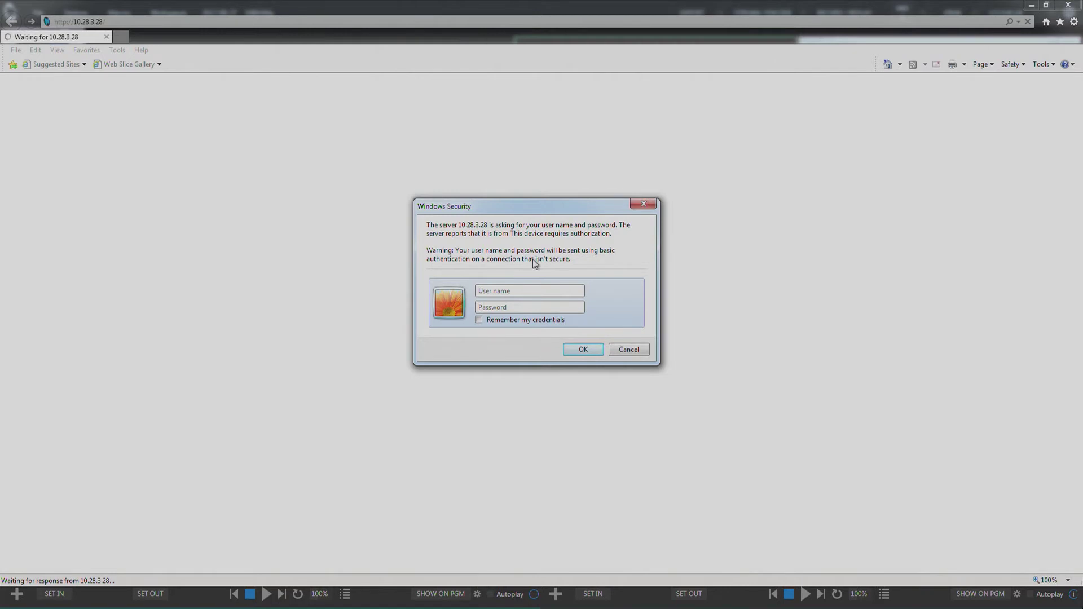
Step: Sign in to the Spark web admin with the device's user name and password
type("adminadmin")
key("Return")
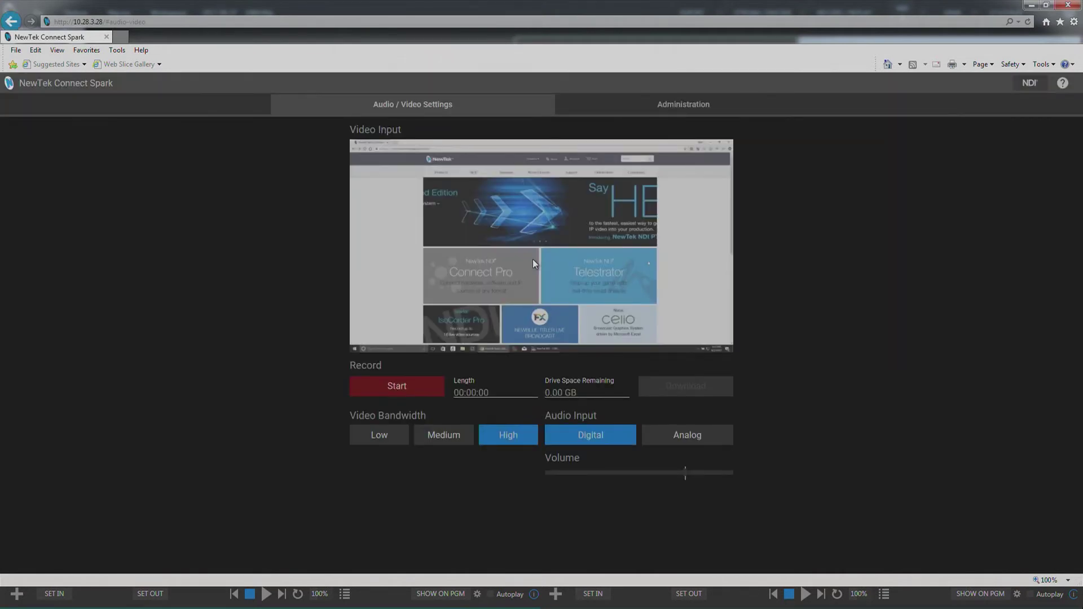
Step: Upload HDMI_NewTek-0404-full-upgrade.bin through Administration's Update Firmware
left_click(677, 111)
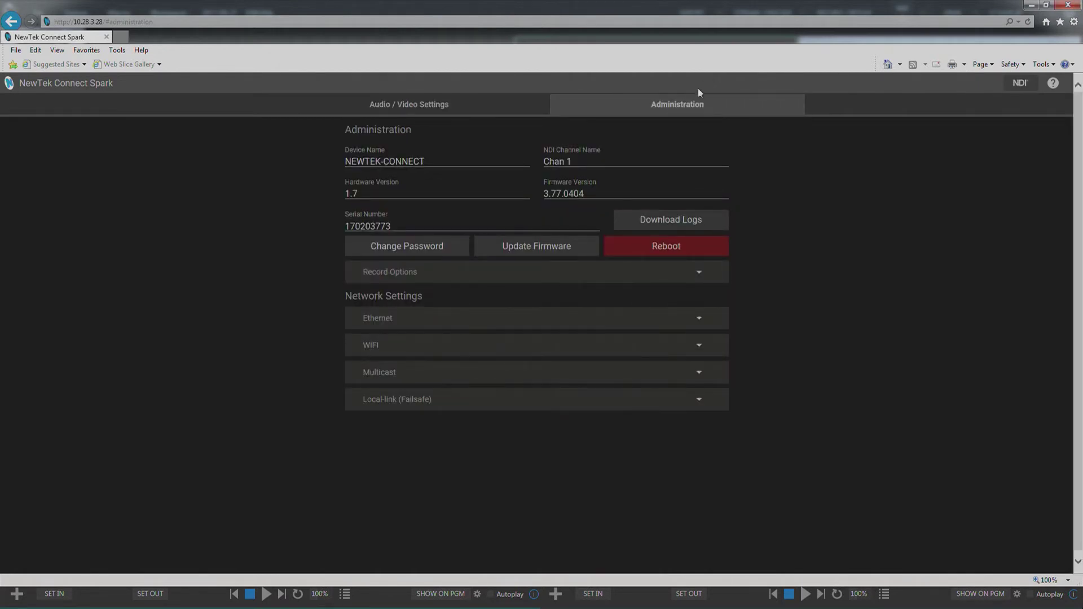
left_click(535, 248)
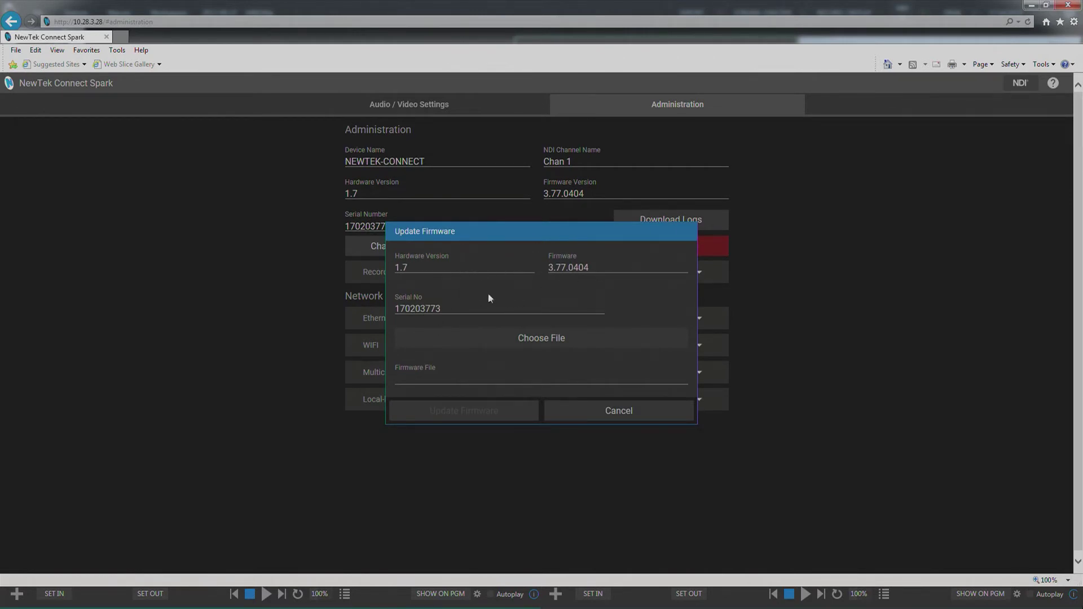
left_click(551, 344)
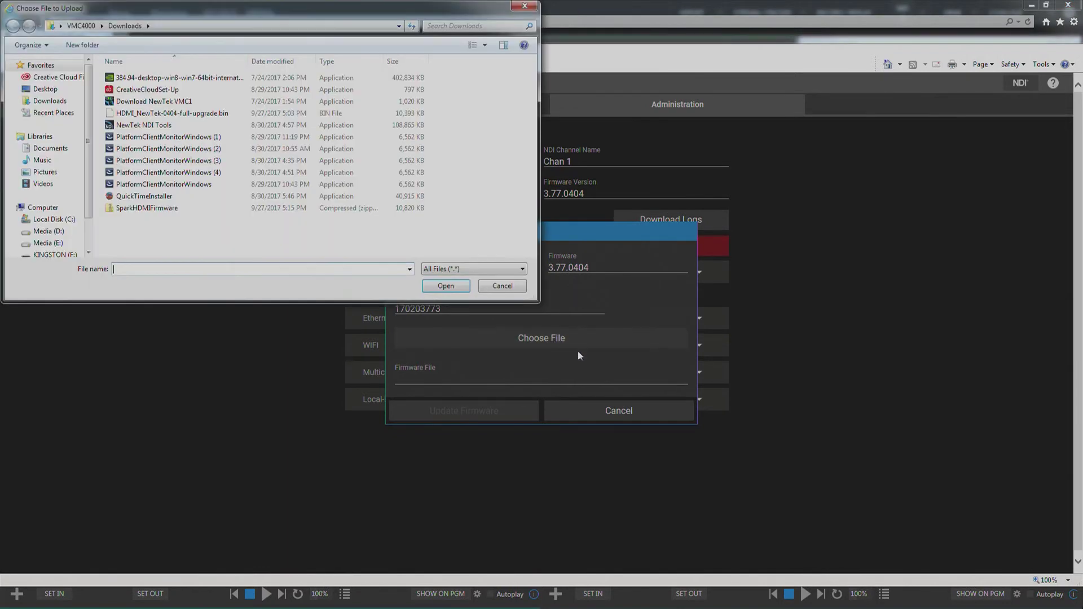
left_click(175, 114)
left_click(446, 287)
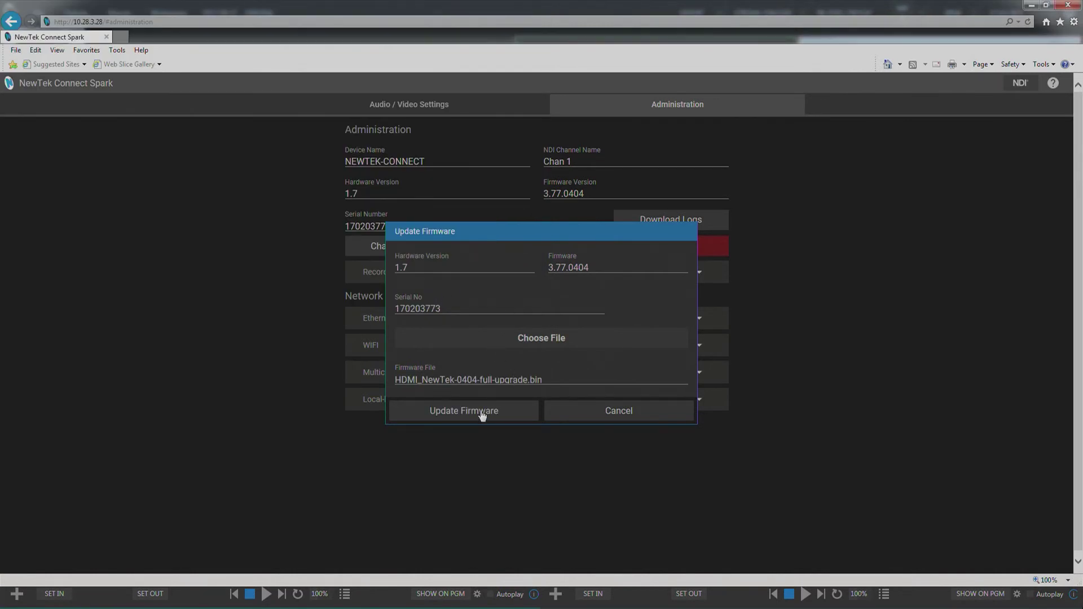
left_click(481, 412)
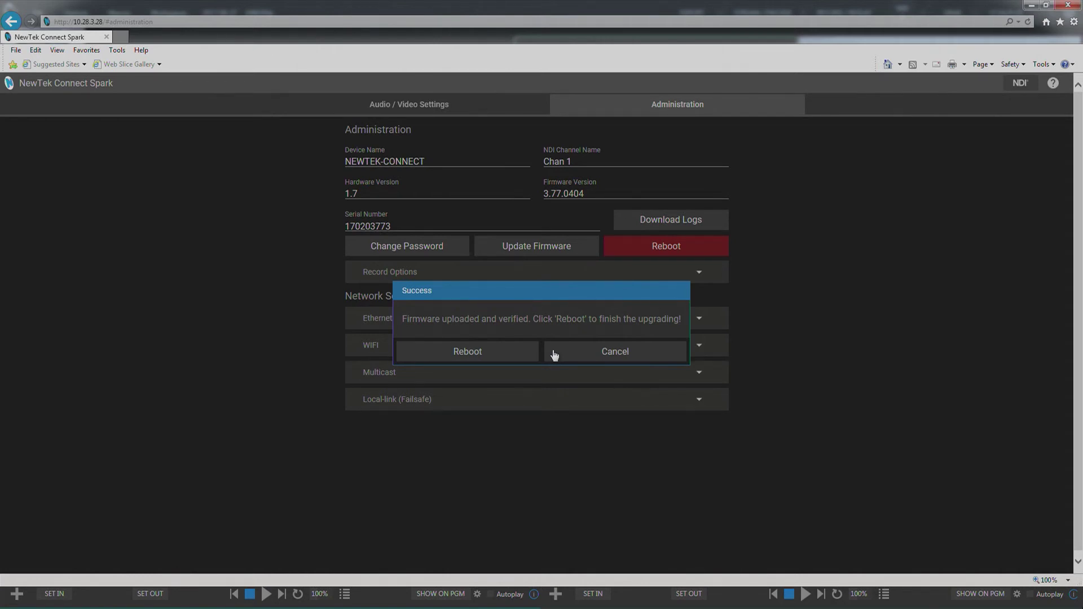
Step: Reboot the Connect Spark from the firmware update success dialog
left_click(473, 358)
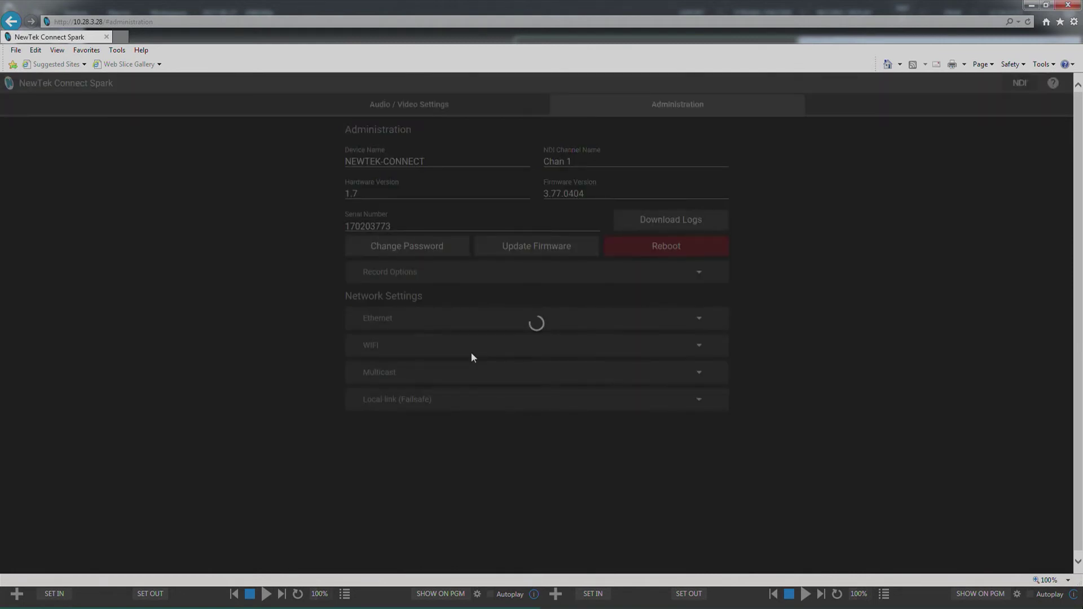